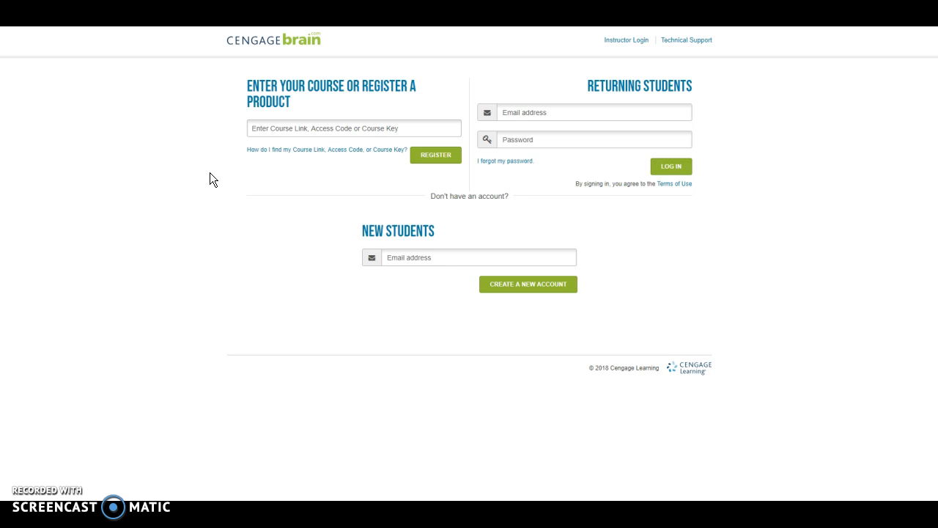
Step: Open the instructor login and sign in to the Cengage faculty account with the prefilled credentials
{"action": "left_click", "coordinate": [620, 44]}
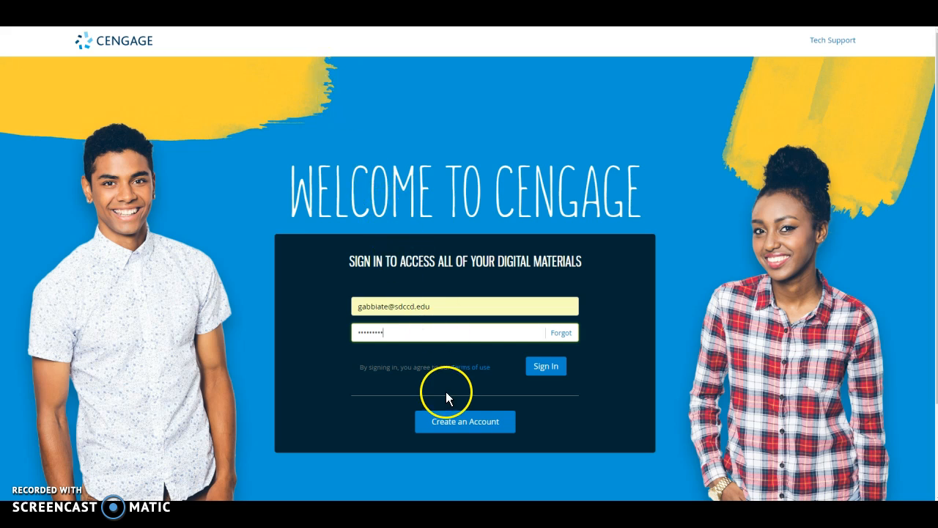
{"action": "left_click", "coordinate": [461, 425]}
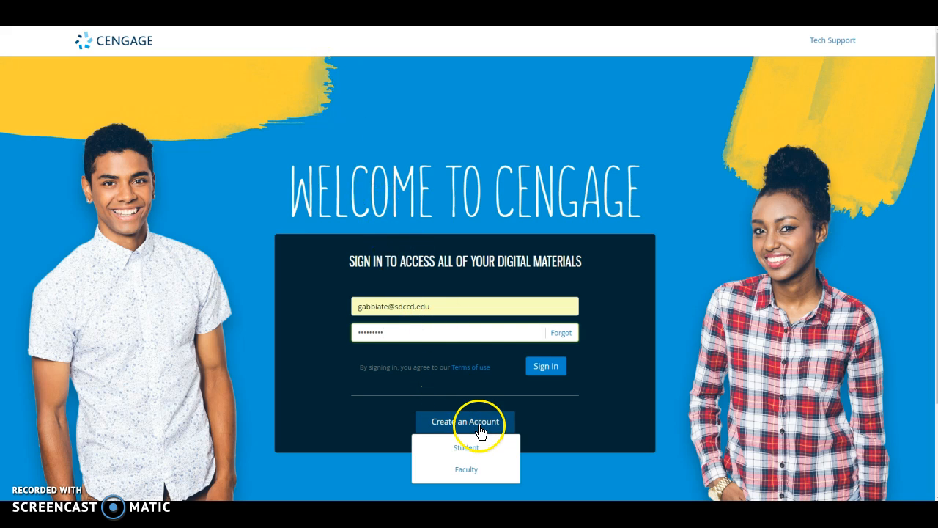
{"action": "left_click", "coordinate": [546, 371]}
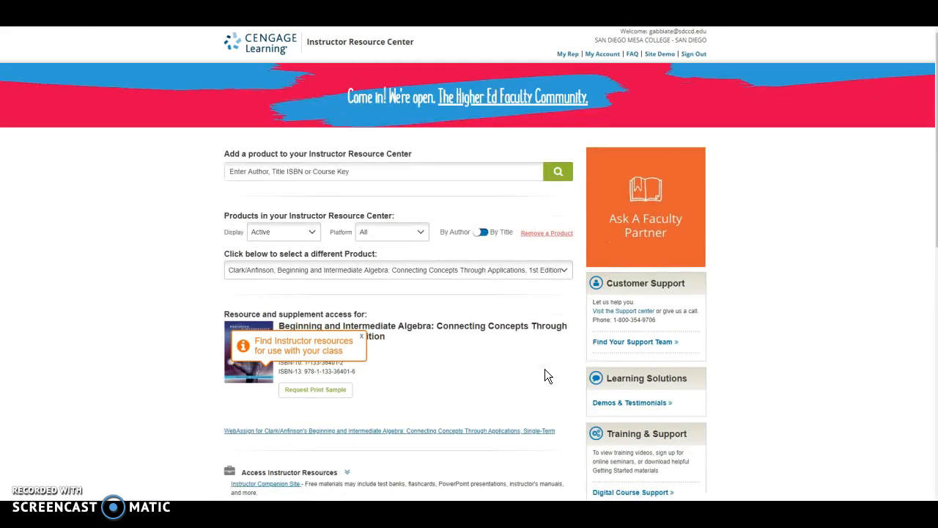
Step: Open the Instructor Companion Site for Beginning and Intermediate Algebra: Connecting Concepts Through Applications, 1st Edition
{"action": "left_click", "coordinate": [330, 363]}
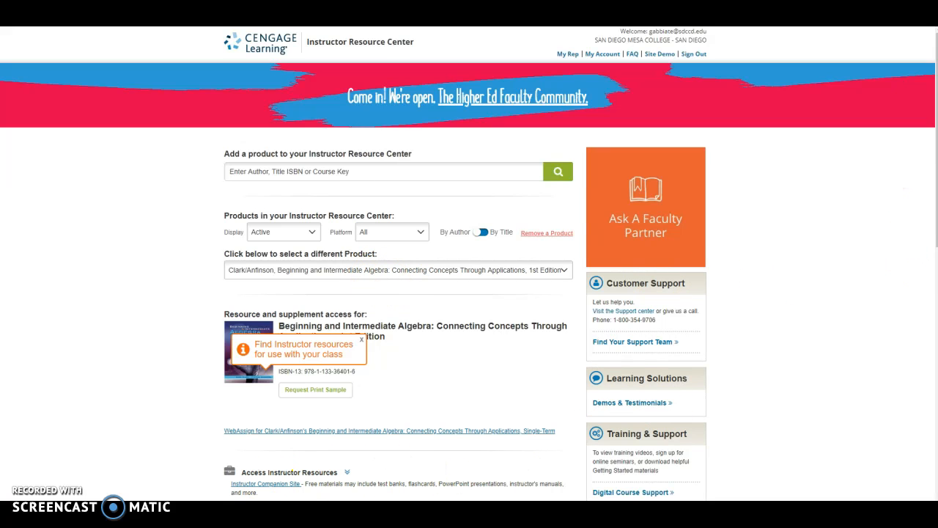
{"action": "scroll", "coordinate": [264, 476], "scroll_direction": "down", "scroll_amount": 1}
{"action": "scroll", "coordinate": [381, 366], "scroll_direction": "down", "scroll_amount": 2}
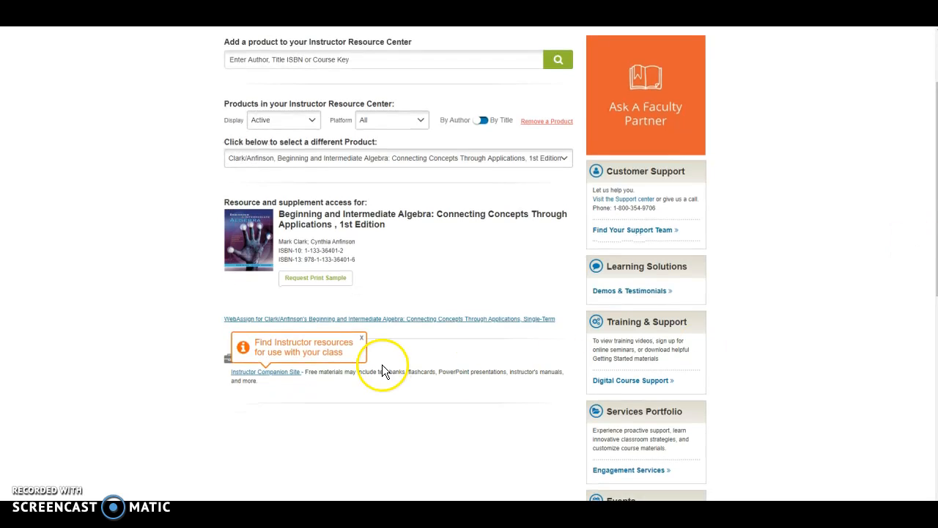
{"action": "left_click", "coordinate": [266, 377]}
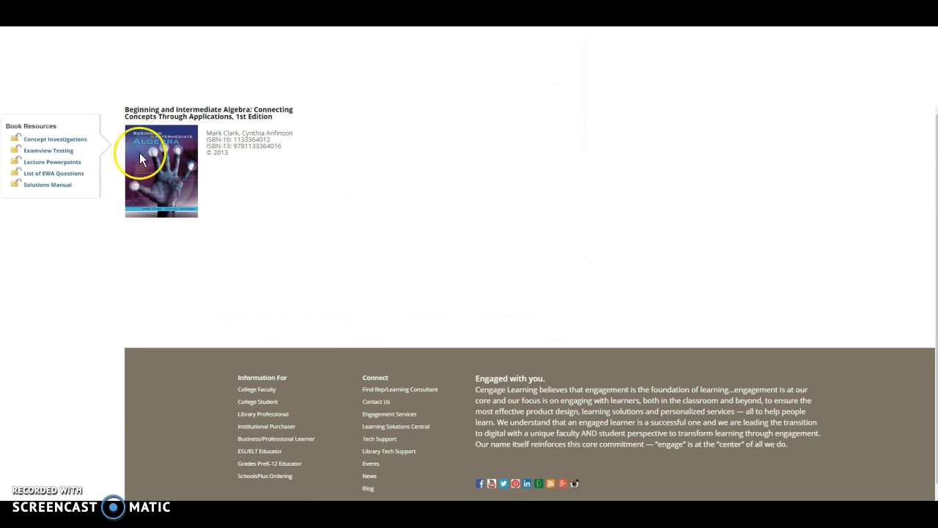
{"action": "left_click", "coordinate": [57, 153]}
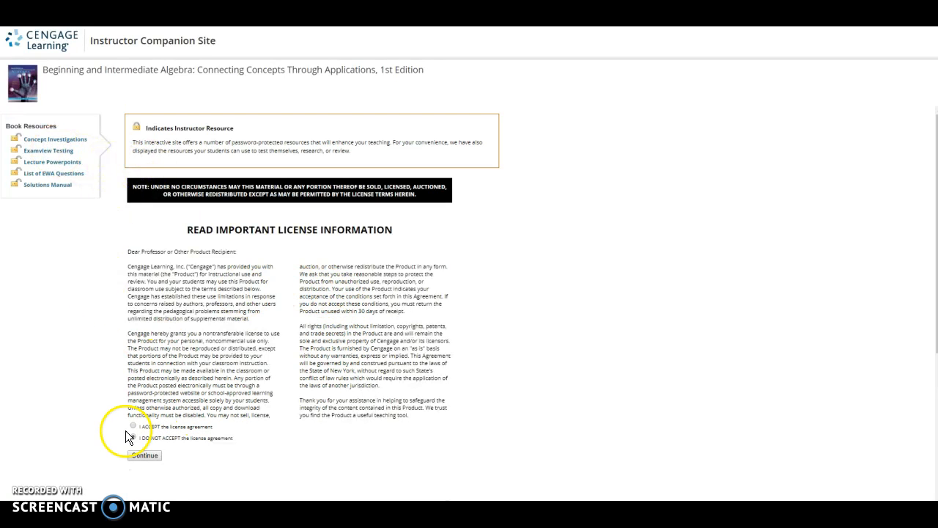
{"action": "left_click", "coordinate": [145, 455]}
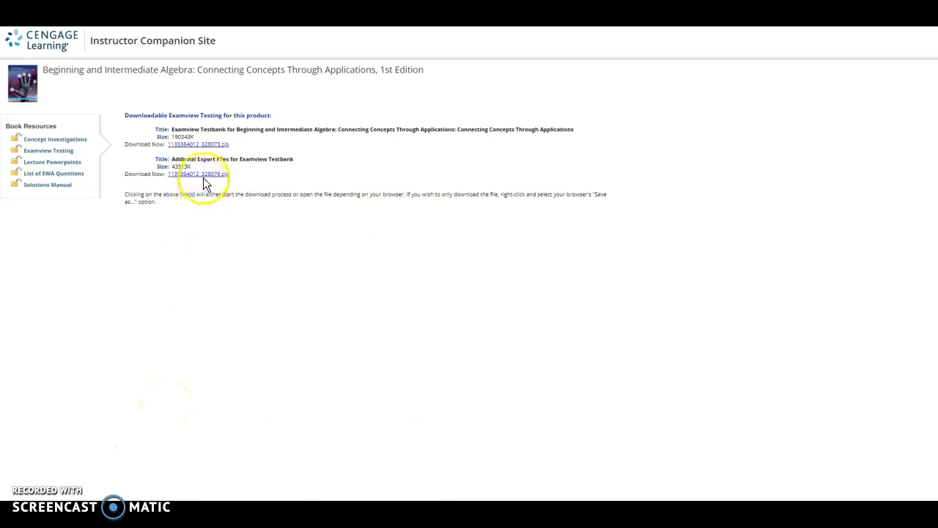
{"action": "left_click", "coordinate": [206, 147]}
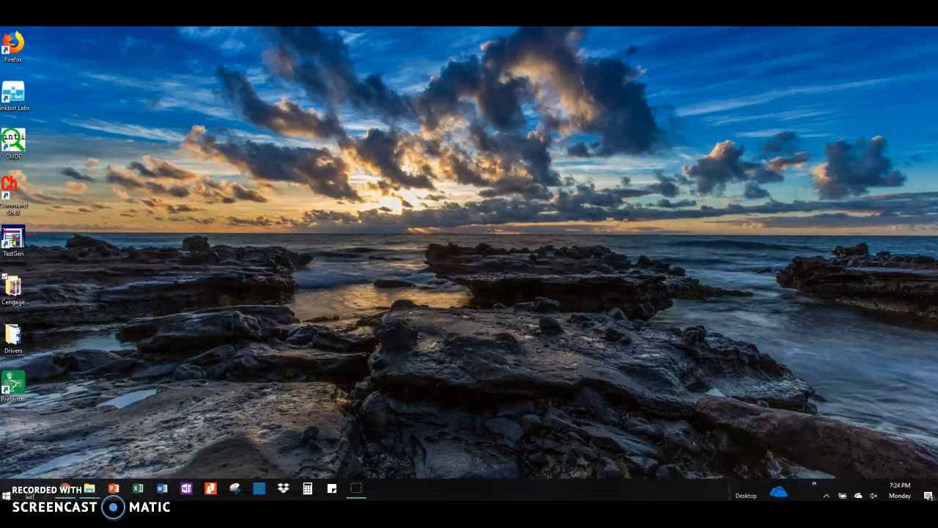
Step: Launch ExamView Test Generator from the desktop's Cengage folder and start a wizard-made test titled Sample
{"action": "double_click", "coordinate": [13, 293]}
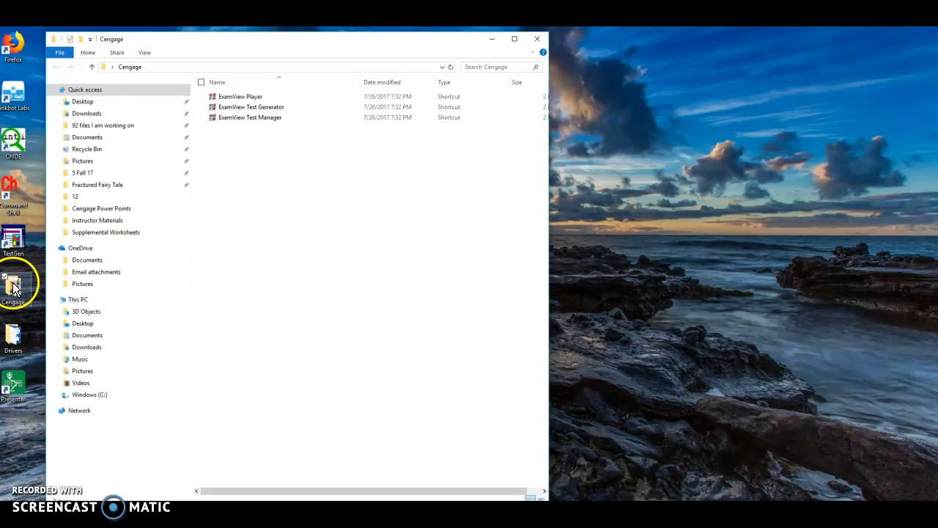
{"action": "double_click", "coordinate": [268, 109]}
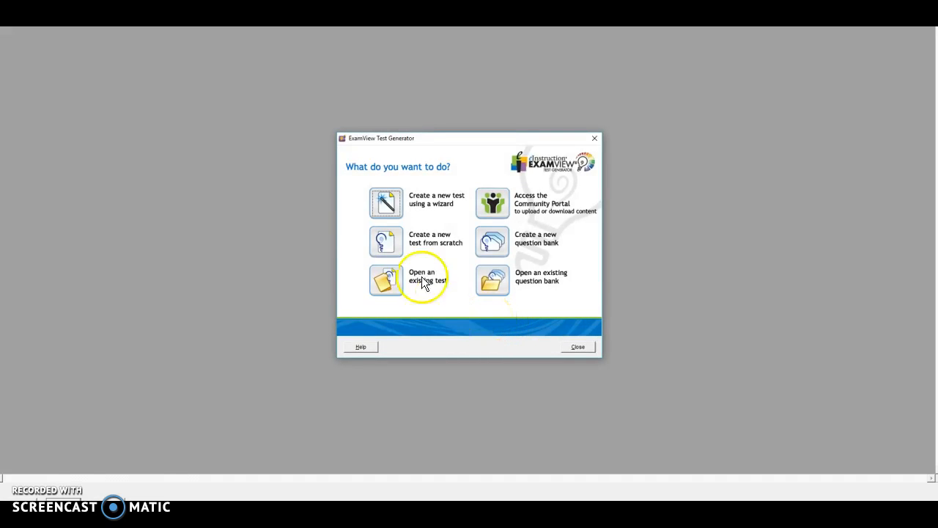
{"action": "left_click", "coordinate": [386, 203]}
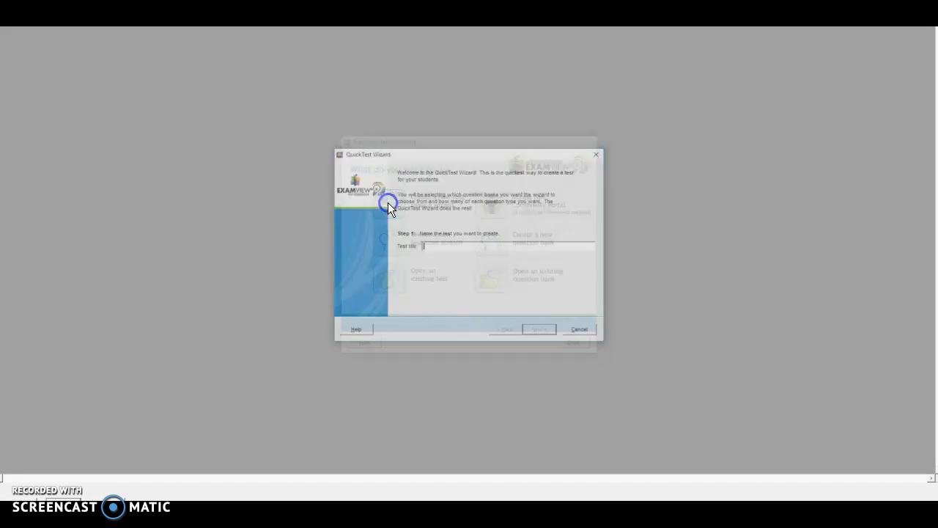
{"action": "type", "text": "Sample"}
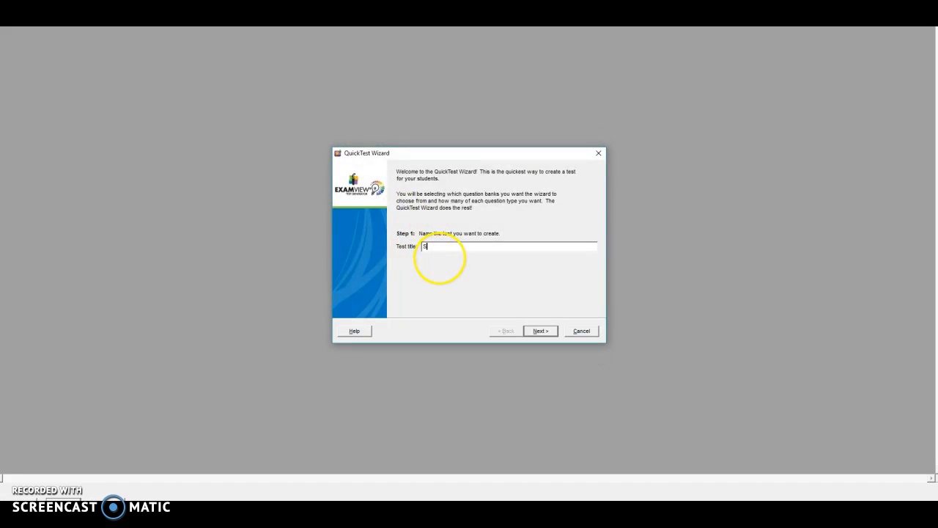
{"action": "left_click", "coordinate": [539, 331]}
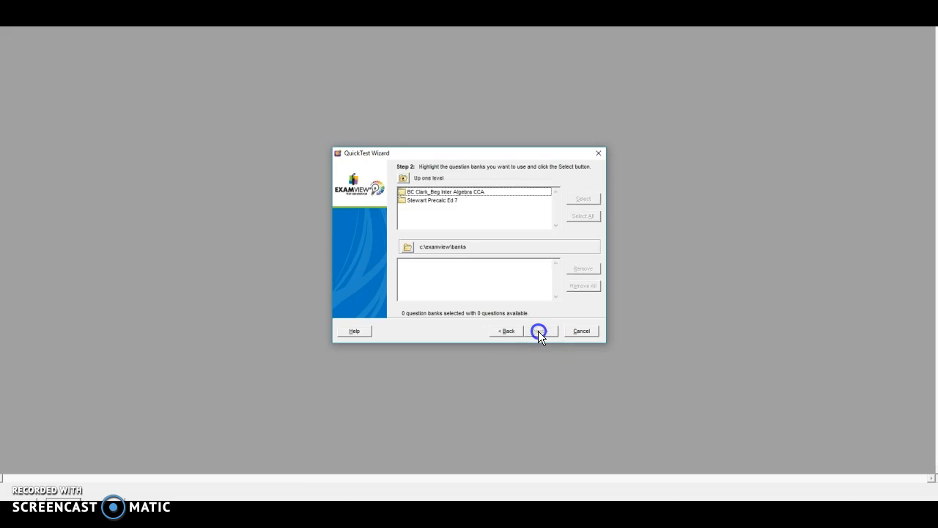
Step: Select question banks 2.2 and 2.4 from Chap 2 of BC Clark_Beg Inter Algebra CCA
{"action": "double_click", "coordinate": [490, 192]}
{"action": "double_click", "coordinate": [430, 200]}
{"action": "double_click", "coordinate": [449, 200]}
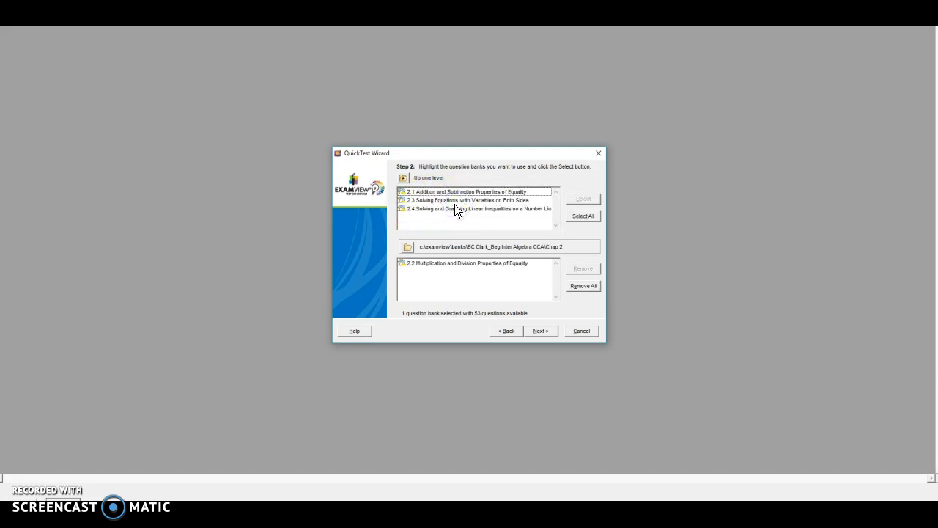
{"action": "double_click", "coordinate": [446, 208]}
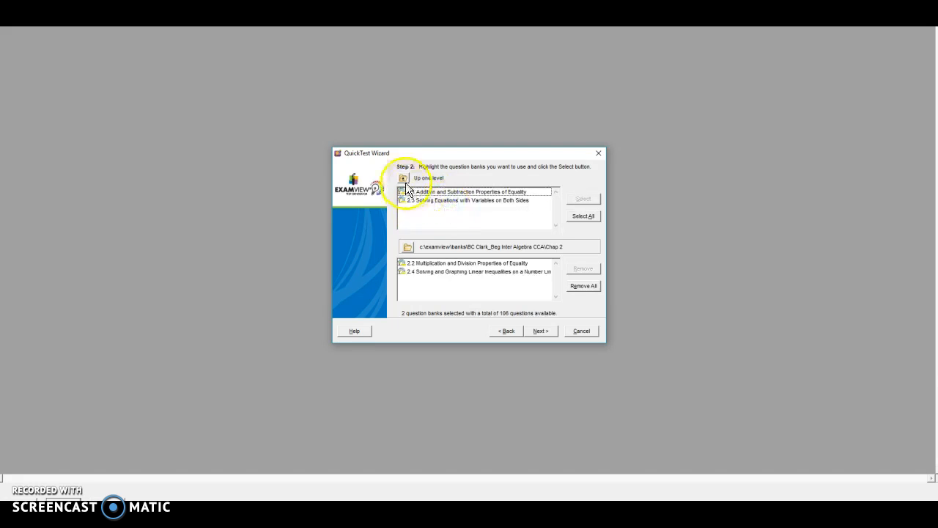
Step: Add question bank 4.3 Solving Systems Using the Elimination Method from Chap 4 and continue to the question counts
{"action": "left_click", "coordinate": [404, 178]}
{"action": "double_click", "coordinate": [428, 208]}
{"action": "left_click", "coordinate": [430, 209]}
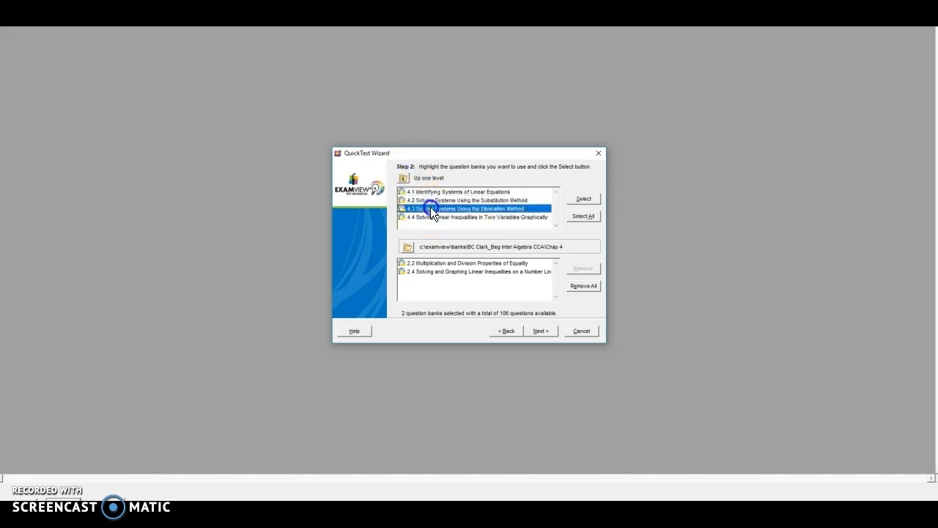
{"action": "double_click", "coordinate": [430, 208]}
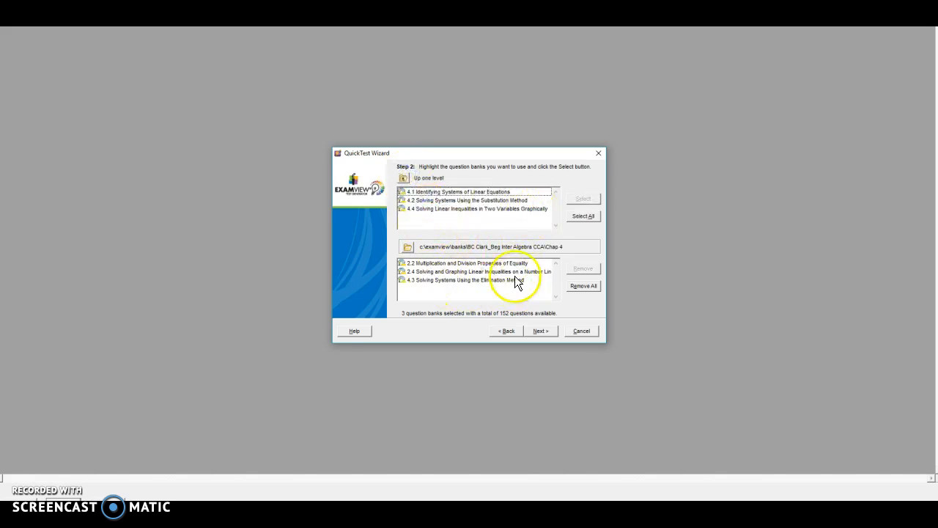
{"action": "left_click", "coordinate": [546, 334]}
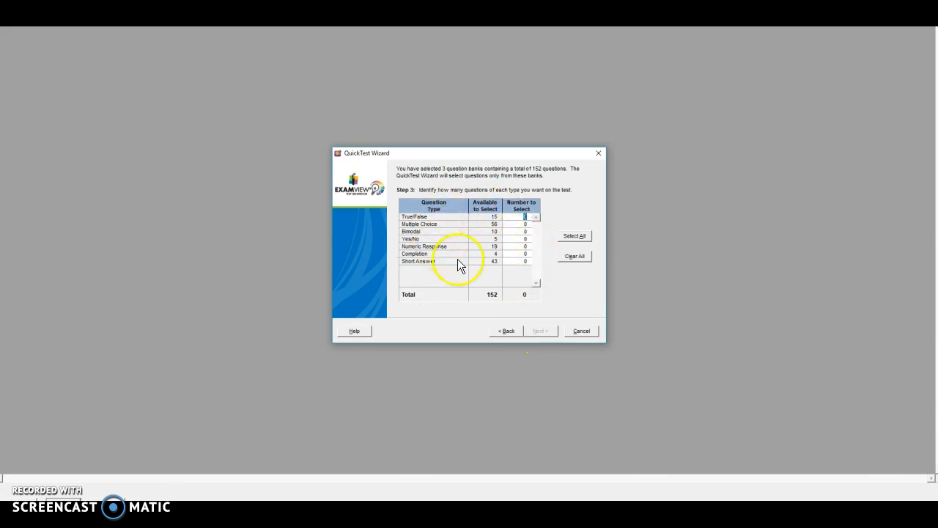
Step: Set 5 True/False, 5 Multiple Choice and 4 Bimodal questions, and finish the wizard to generate the test
{"action": "type", "text": "5"}
{"action": "left_click", "coordinate": [526, 224]}
{"action": "type", "text": "5"}
{"action": "left_click", "coordinate": [525, 232]}
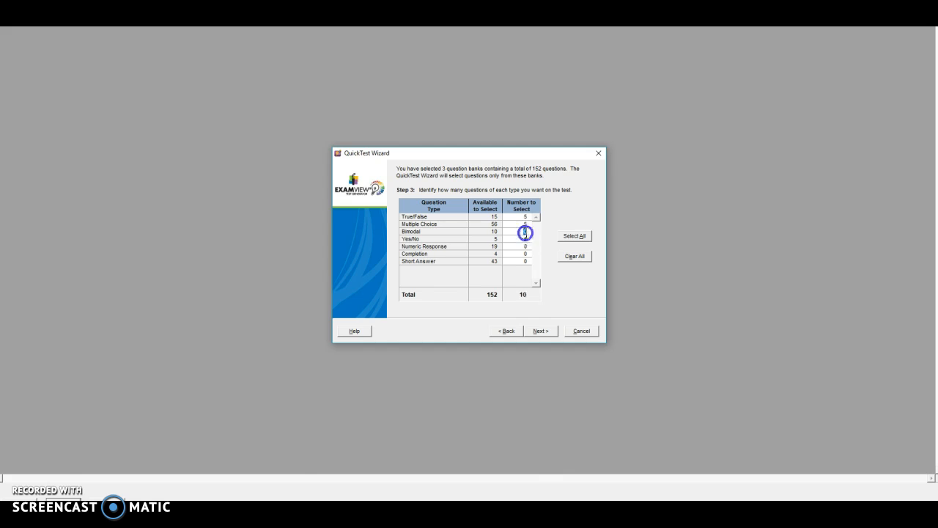
{"action": "type", "text": "4"}
{"action": "left_click", "coordinate": [542, 331]}
{"action": "left_click", "coordinate": [541, 332]}
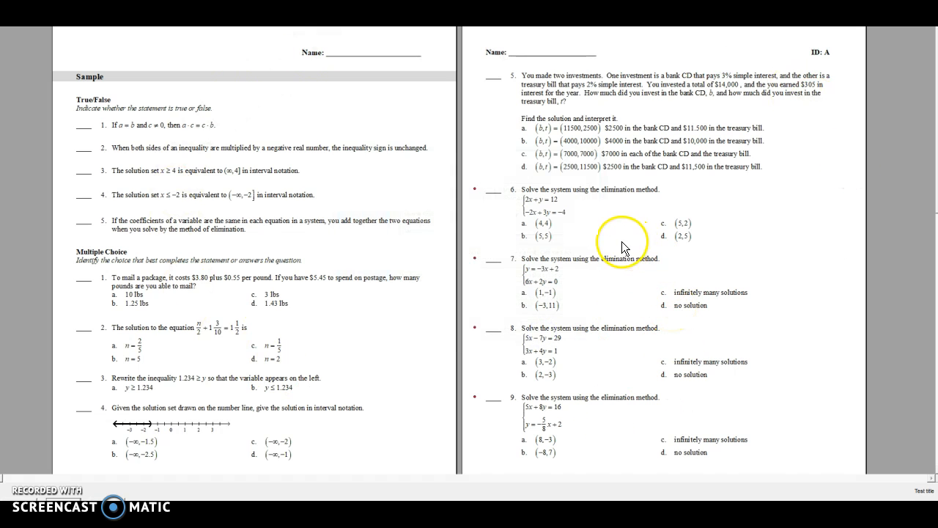
Step: Look at multiple-choice question 6 in the question editor and at the Select Questions by Standard dialog, closing both
{"action": "double_click", "coordinate": [568, 214]}
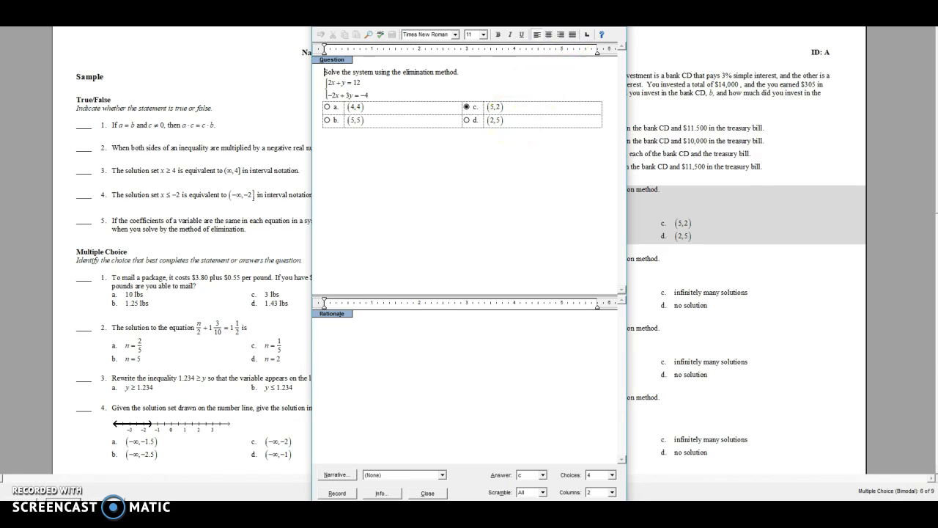
{"action": "key", "text": "Escape"}
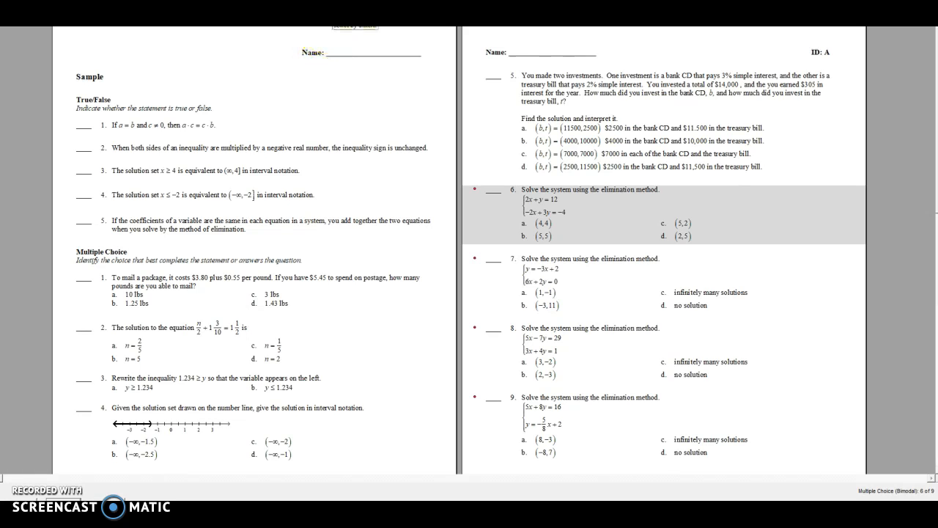
{"action": "left_click", "coordinate": [321, 18]}
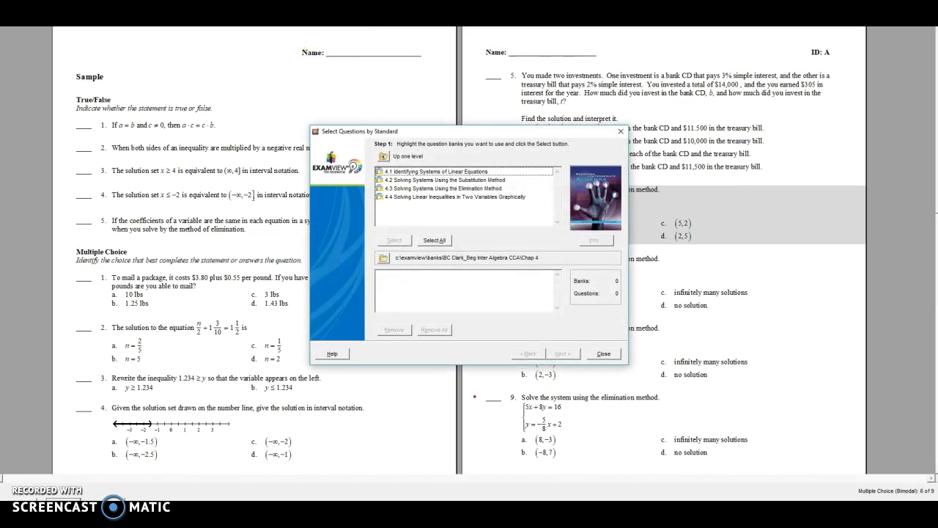
{"action": "left_click", "coordinate": [604, 354]}
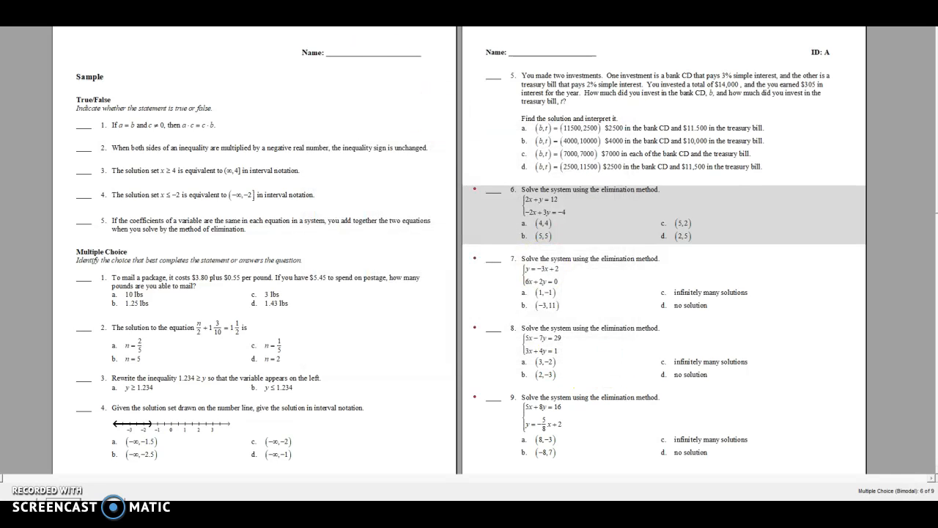
Step: Add True/False questions 5 and 7 from bank 4.2 Solving Systems Using the Substitution Method by selecting questions while viewing
{"action": "left_click", "coordinate": [335, 17]}
{"action": "double_click", "coordinate": [399, 180]}
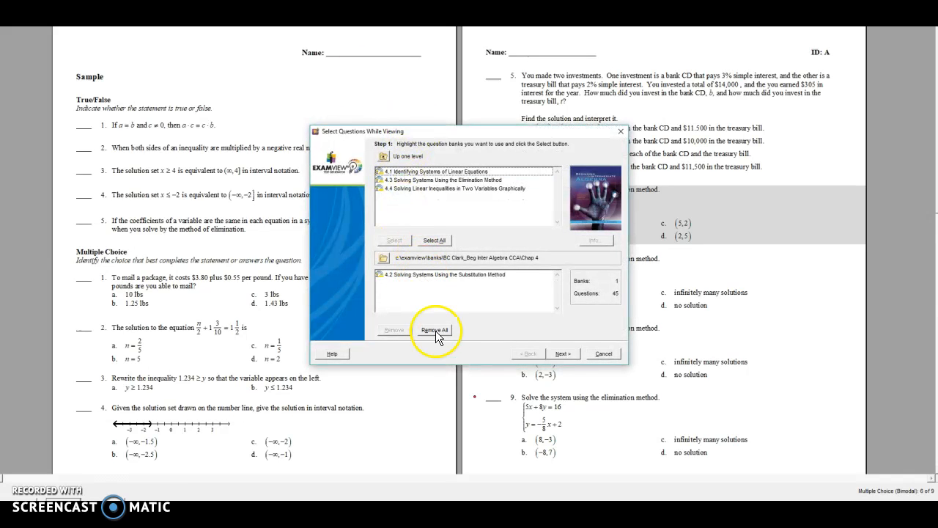
{"action": "left_click", "coordinate": [563, 354]}
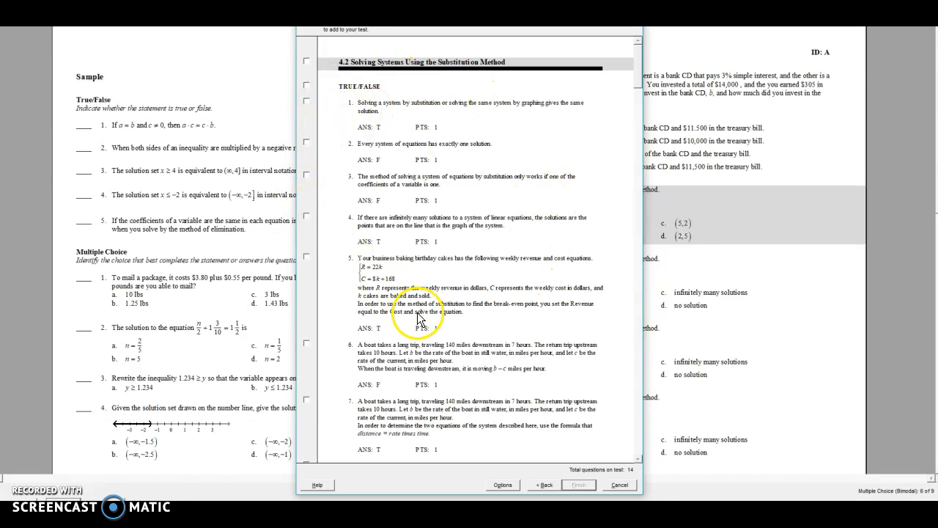
{"action": "left_click", "coordinate": [307, 256]}
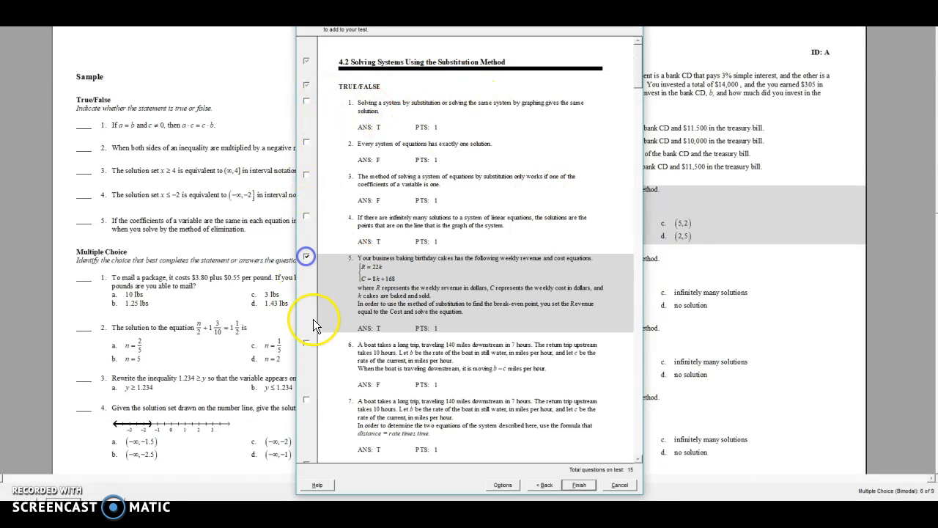
{"action": "left_click", "coordinate": [307, 404]}
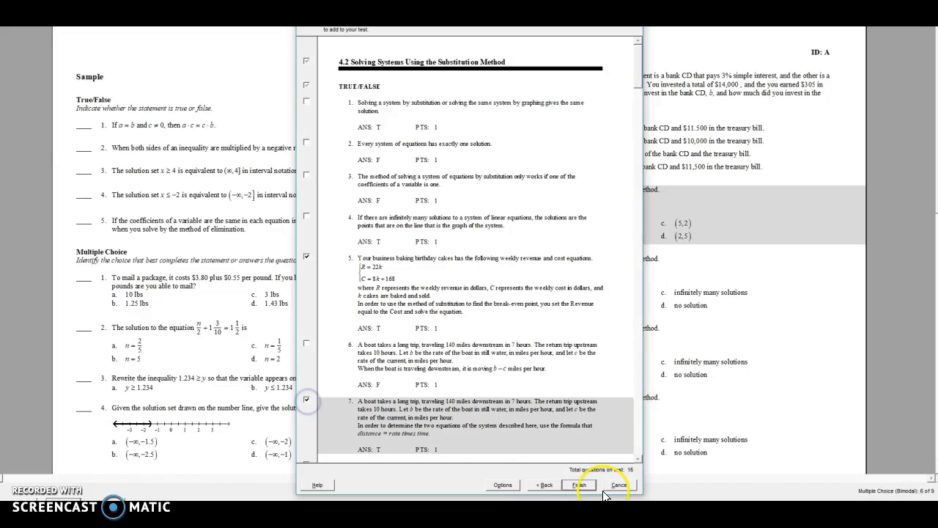
{"action": "left_click", "coordinate": [579, 484]}
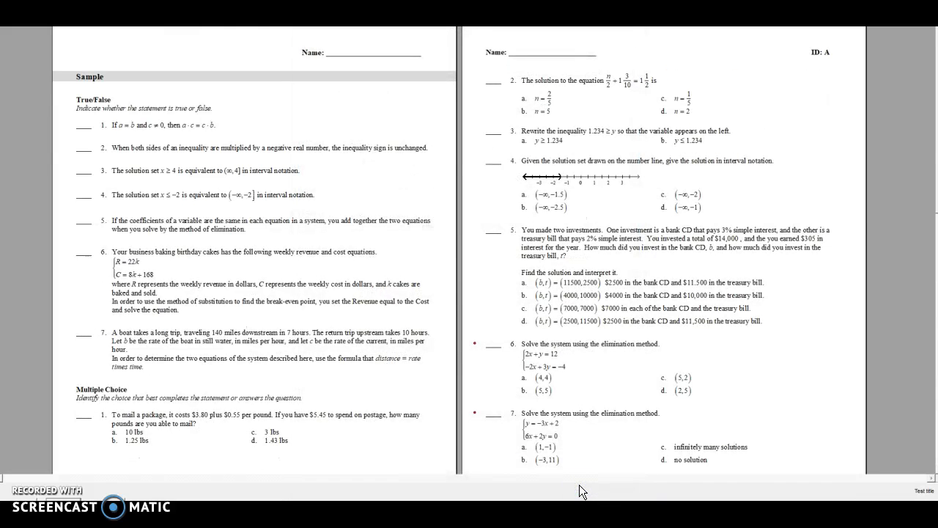
Step: Delete multiple-choice question 5 about the bank CD and treasury bill investments from the test
{"action": "left_click", "coordinate": [506, 264]}
{"action": "right_click", "coordinate": [505, 262]}
{"action": "left_click", "coordinate": [542, 316]}
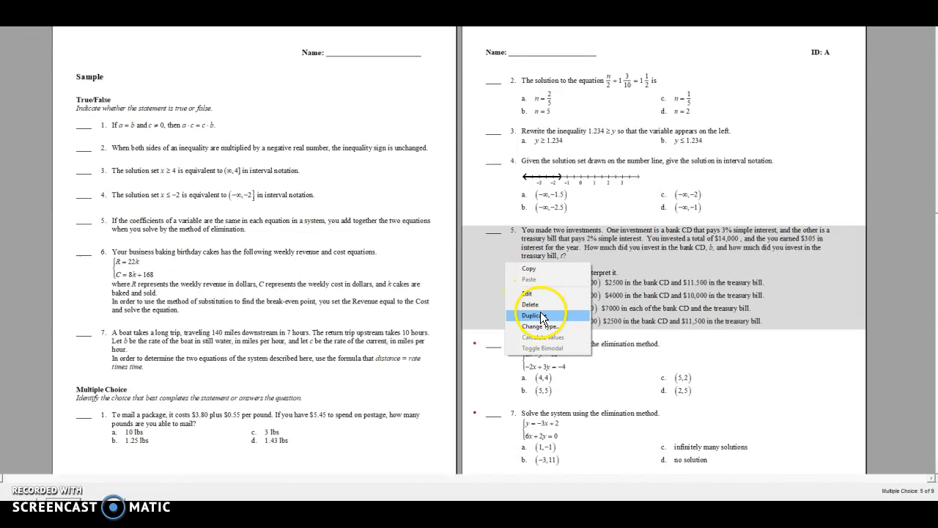
{"action": "left_click", "coordinate": [533, 288]}
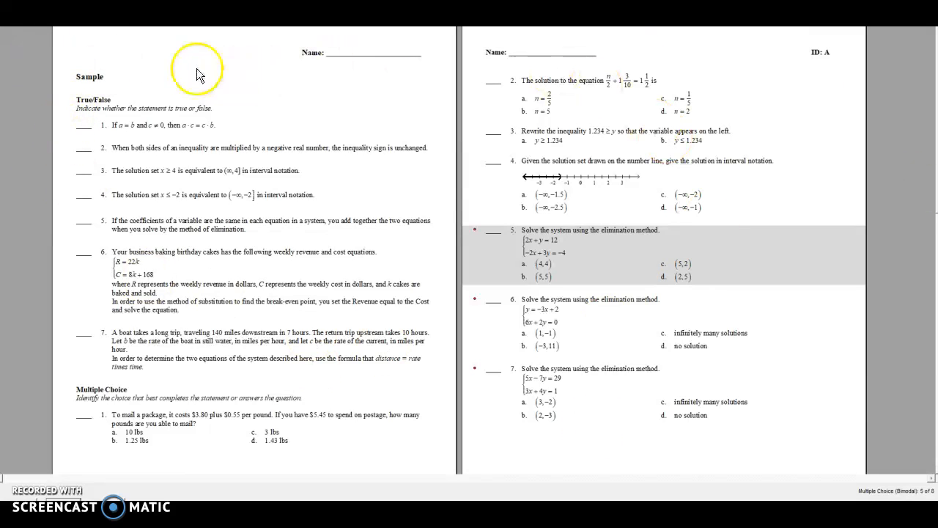
Step: Start exporting the test in Rich Text Format, opening the dialog for choosing where to save it
{"action": "left_click", "coordinate": [8, 5]}
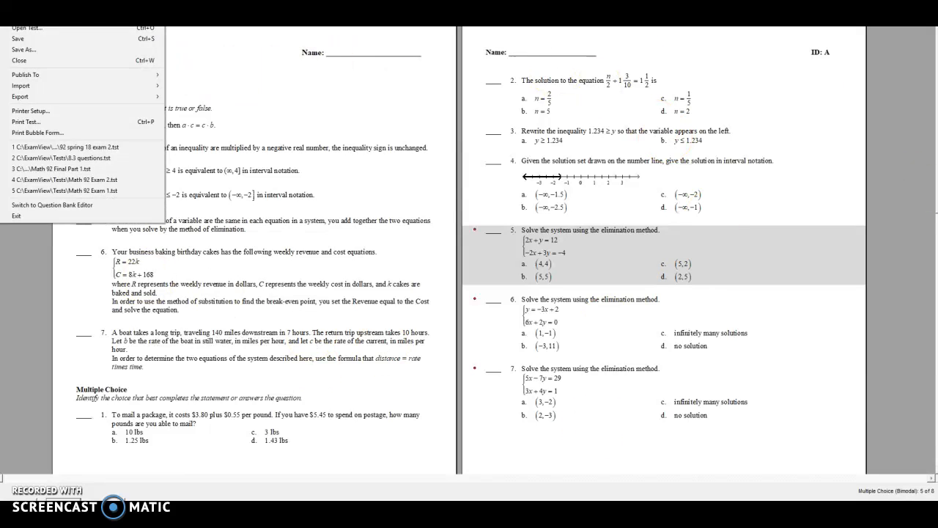
{"action": "mouse_move", "coordinate": [45, 74]}
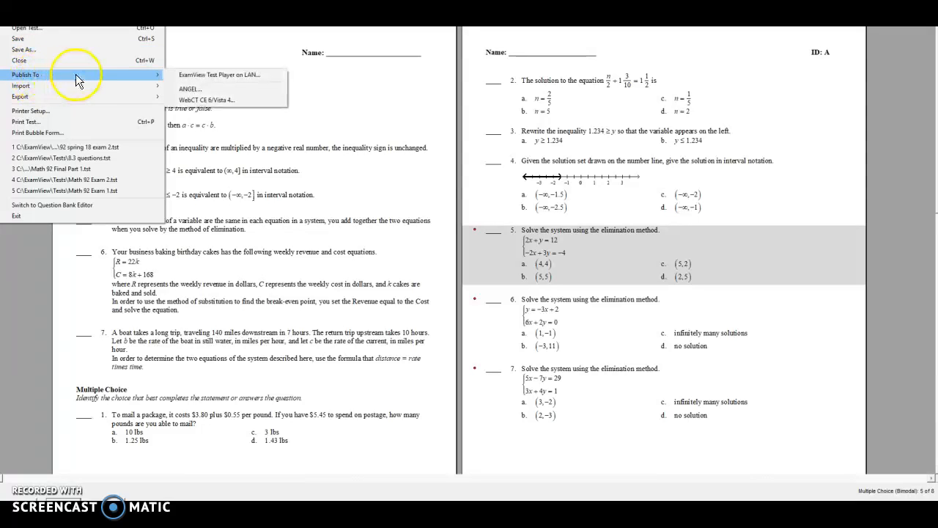
{"action": "mouse_move", "coordinate": [82, 98]}
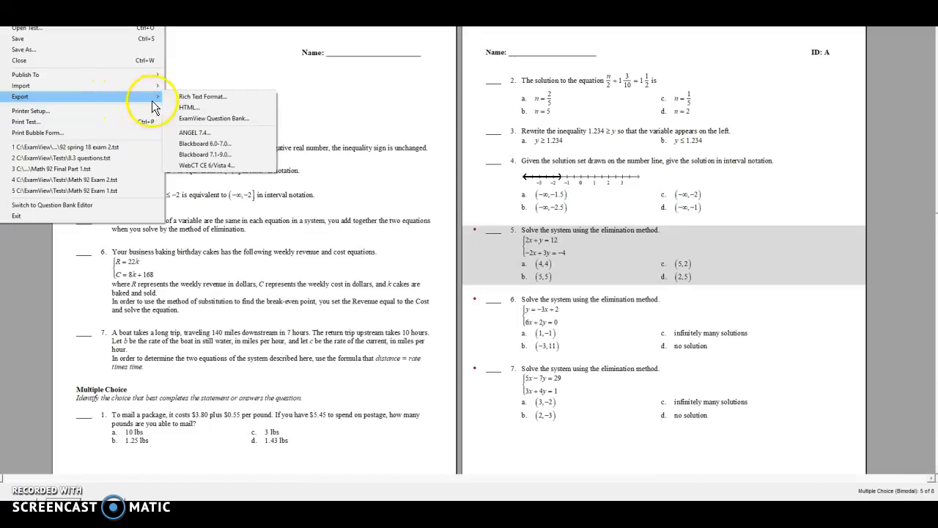
{"action": "left_click", "coordinate": [219, 101]}
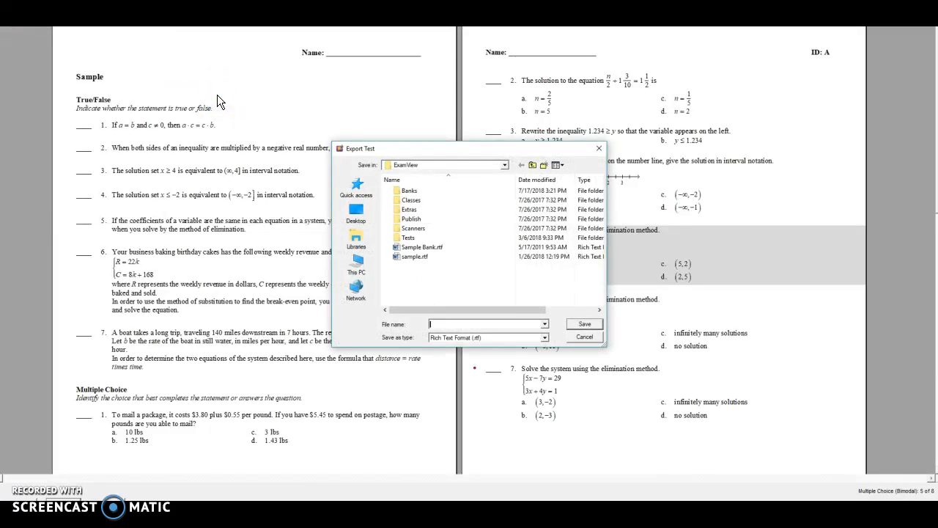
{"action": "left_click", "coordinate": [270, 174]}
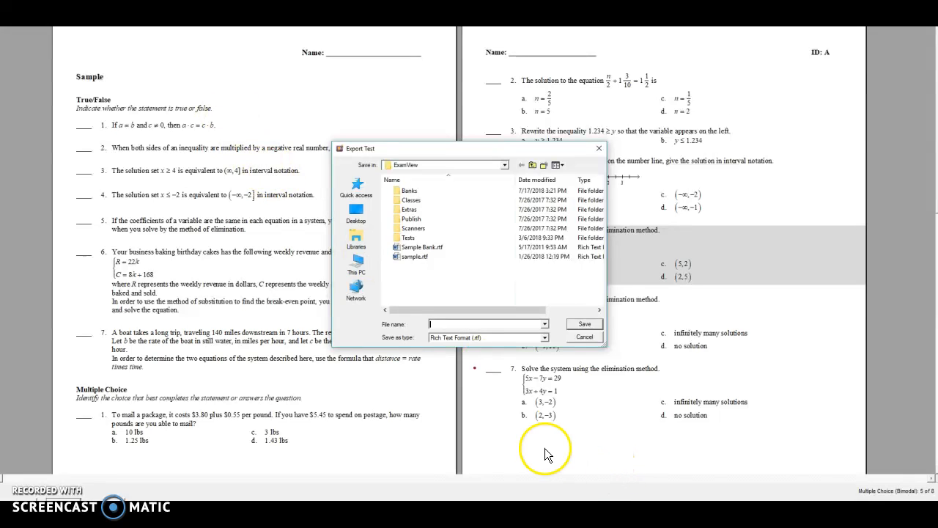